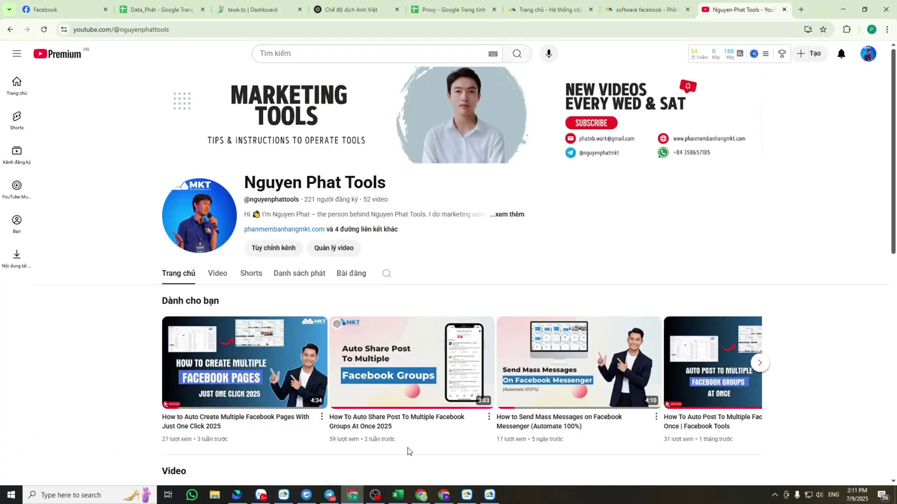
Step: Browse the MKT page's features: Facebook UID scanning, account management and automatic group posting
left_click(660, 11)
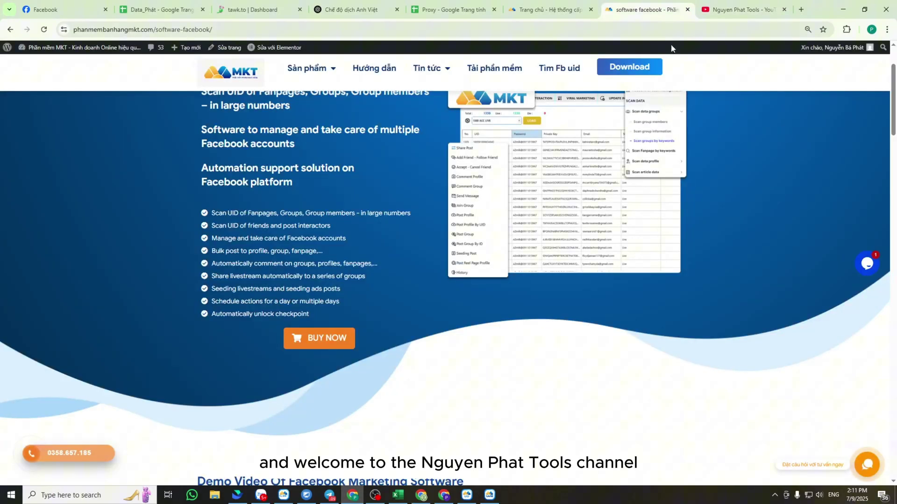
scroll(517, 228, "up", 2)
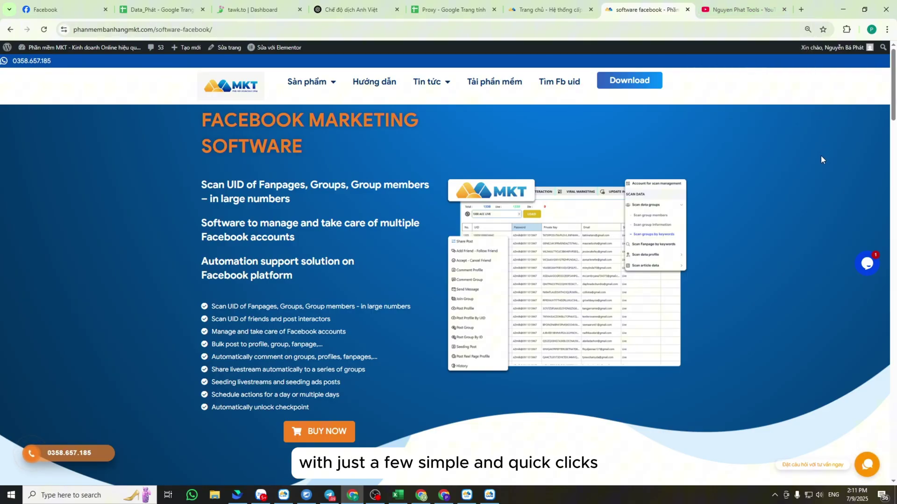
scroll(822, 162, "down", 5)
scroll(822, 162, "down", 15)
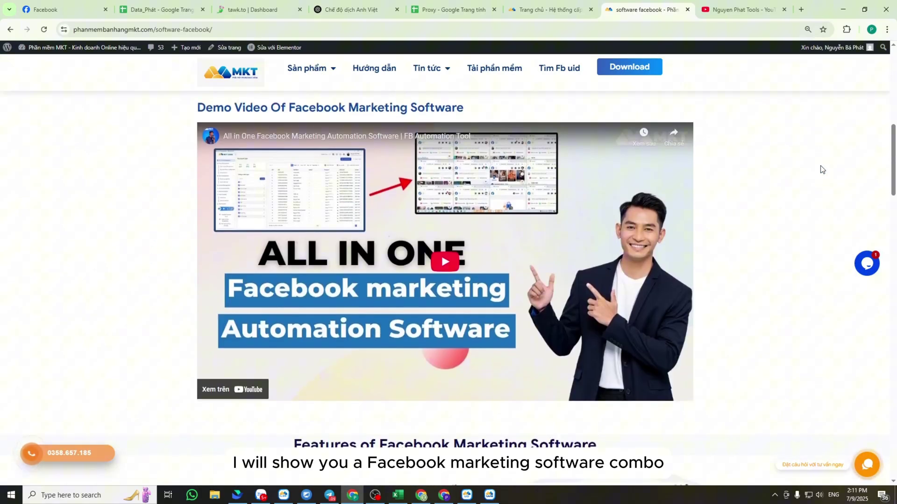
scroll(812, 173, "up", 2)
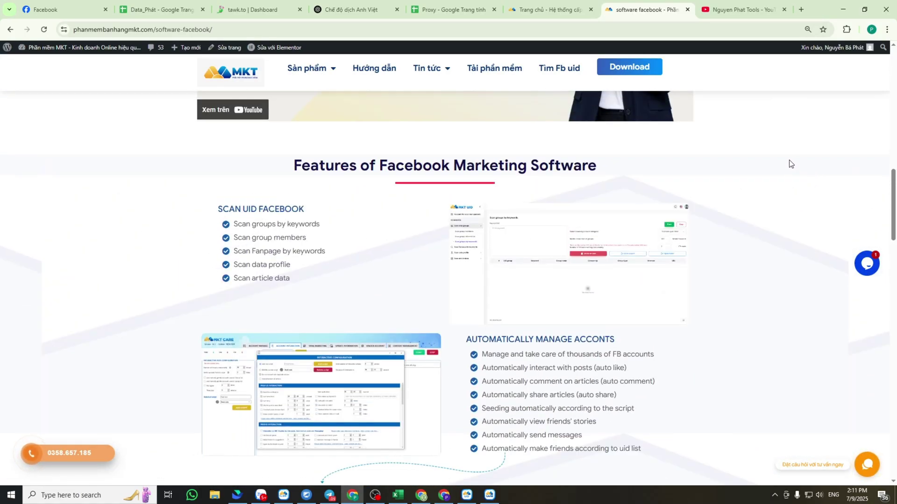
scroll(785, 161, "down", 1)
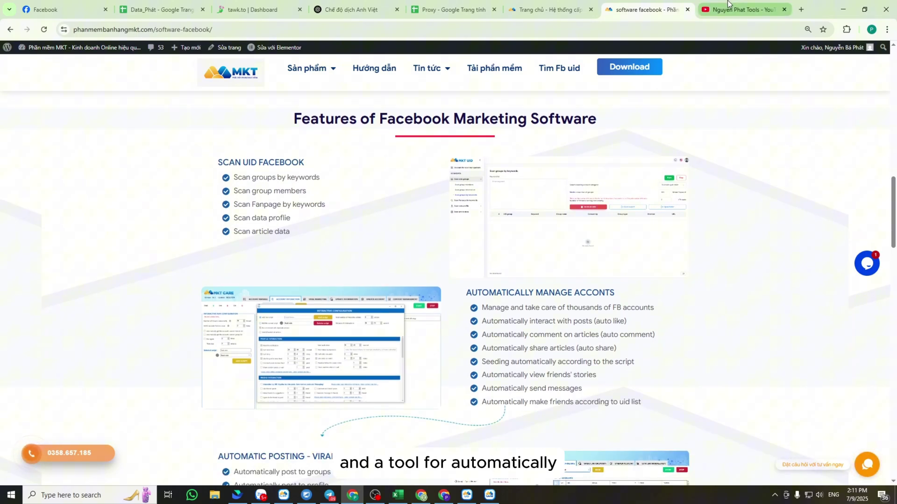
mouse_move(727, 2)
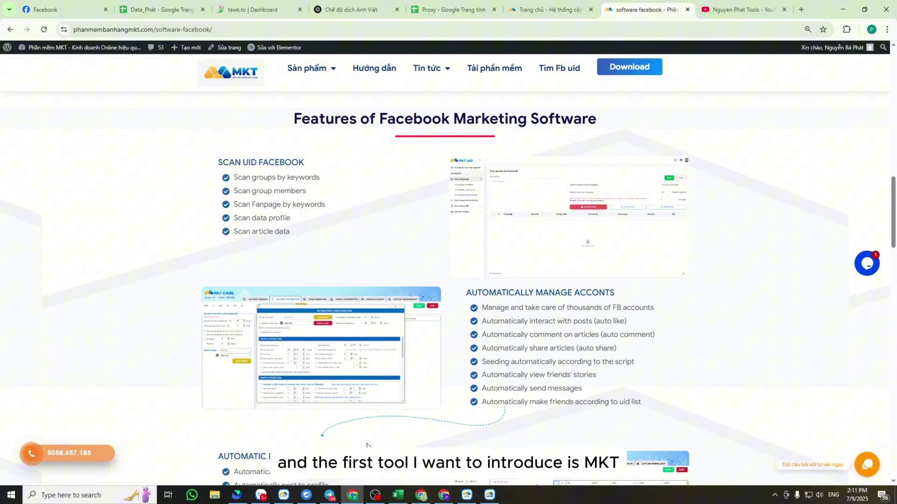
Step: Bring MKT UID to the front and expand the Group Scanning Feature options in the sidebar
left_click(471, 498)
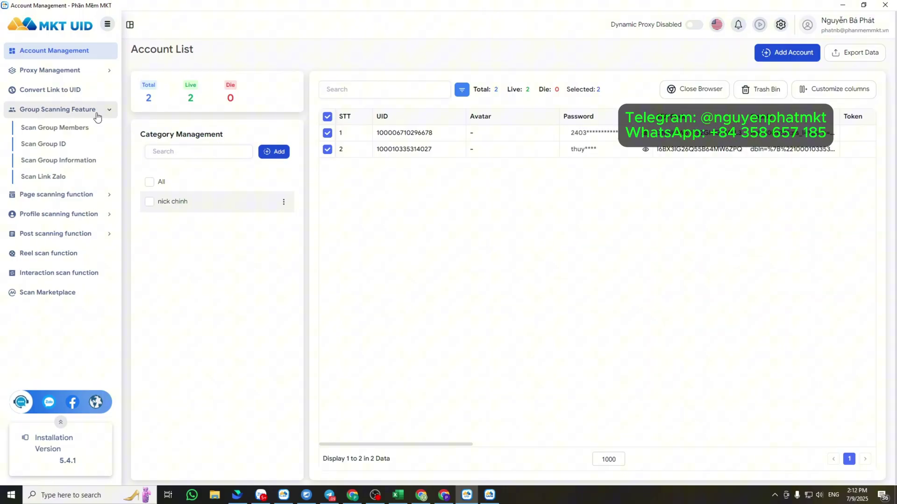
left_click(77, 113)
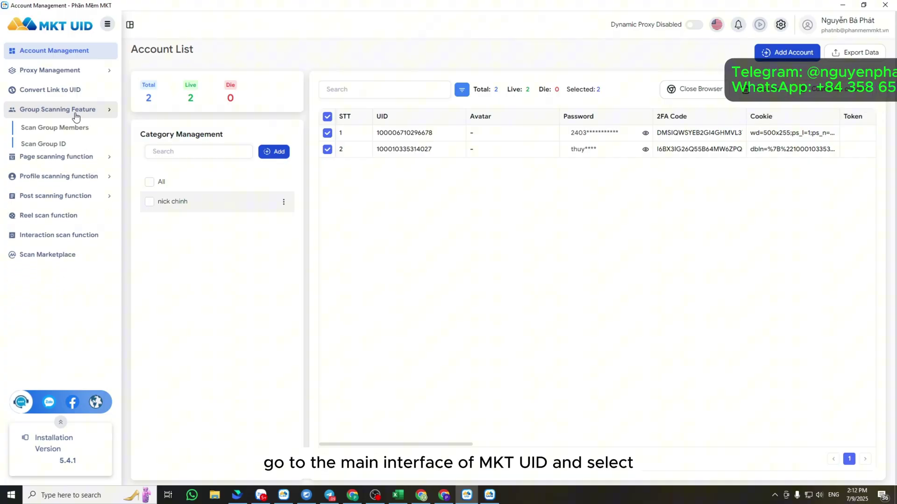
left_click(76, 114)
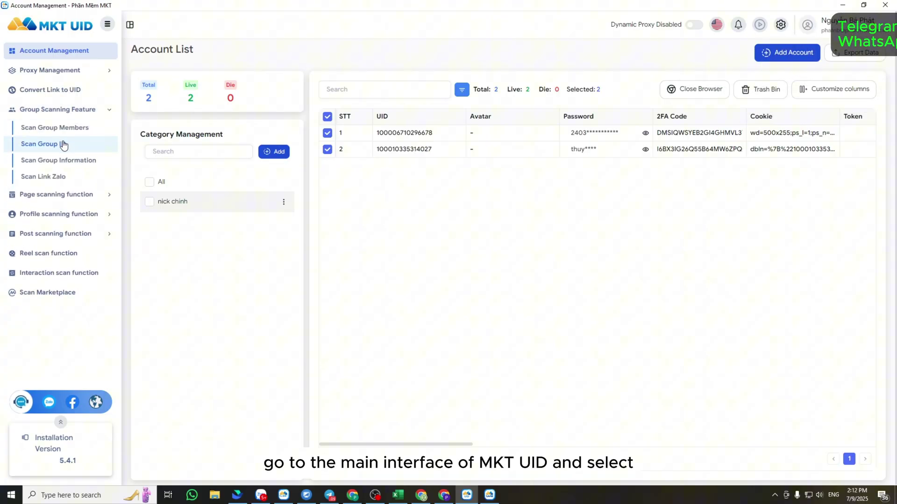
Step: On Scan Group ID, keep Scan by Keyword and assign both live accounts as scanners
left_click(59, 145)
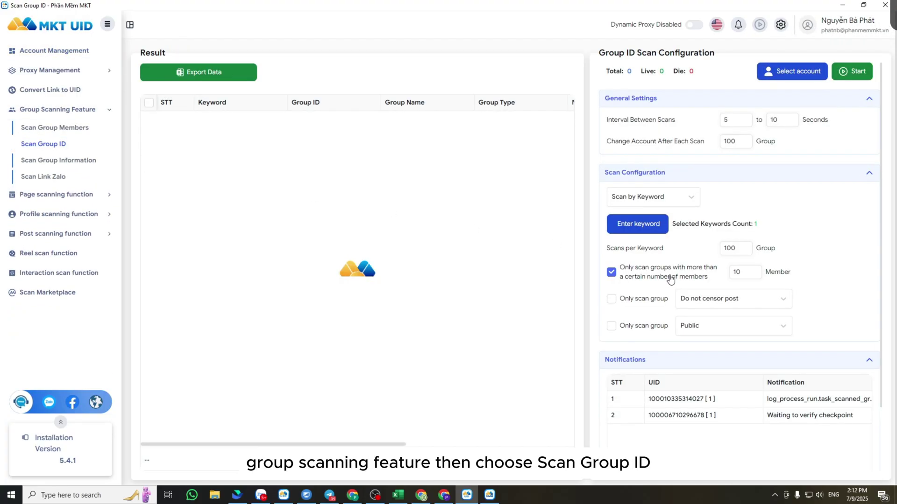
left_click(654, 198)
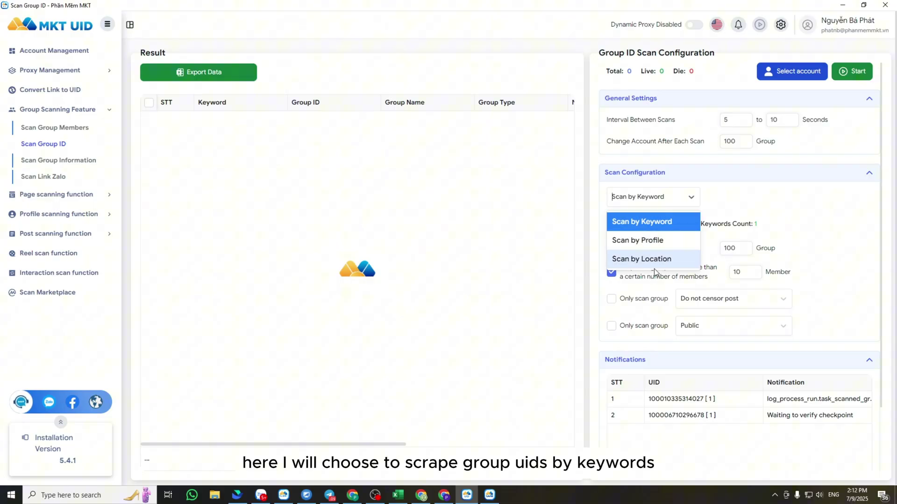
left_click(694, 198)
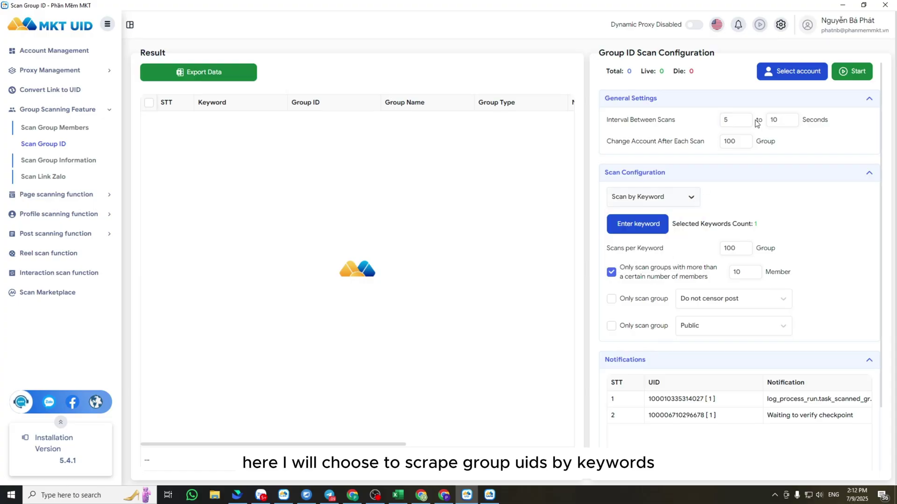
left_click(791, 70)
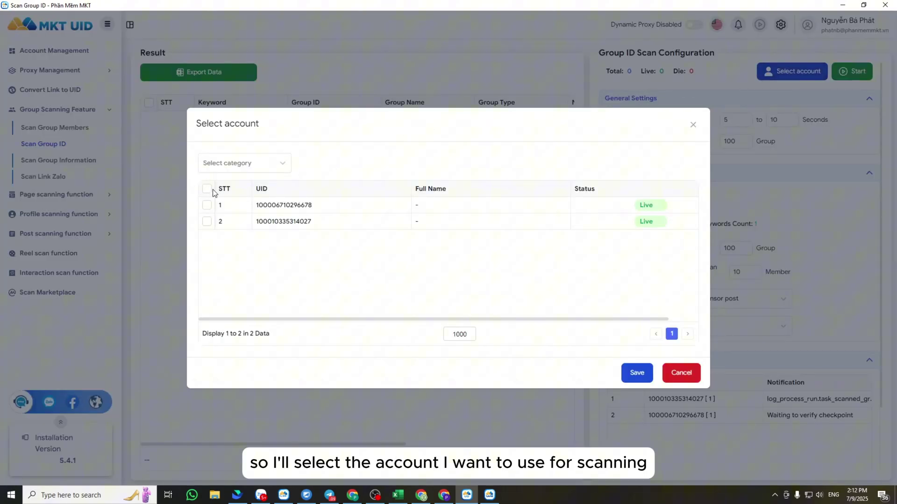
left_click(637, 373)
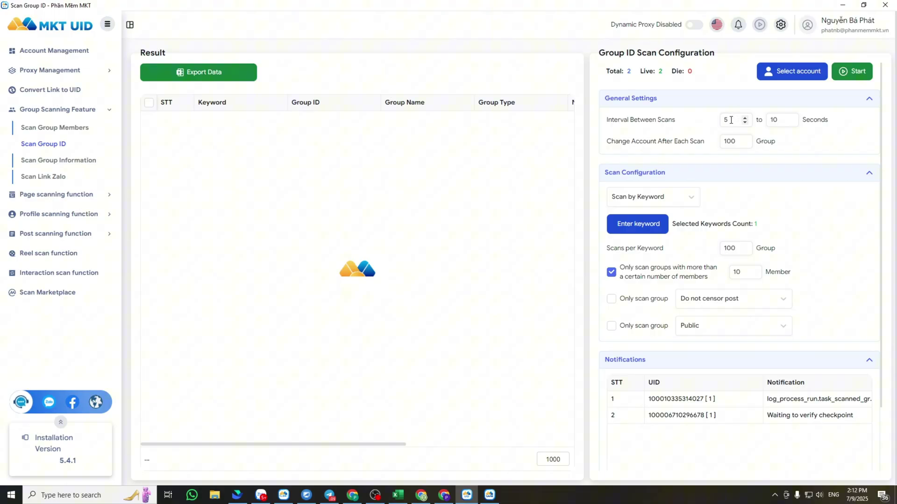
Step: Switch accounts every 100 groups and save the keyword 'buy sell us'
scroll(745, 145, "down", 4)
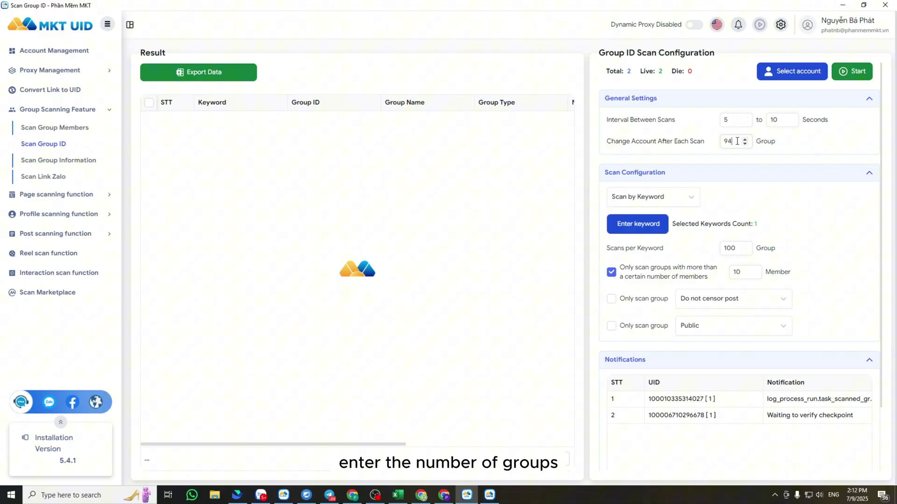
key("BackSpace")
key("BackSpace")
type("100")
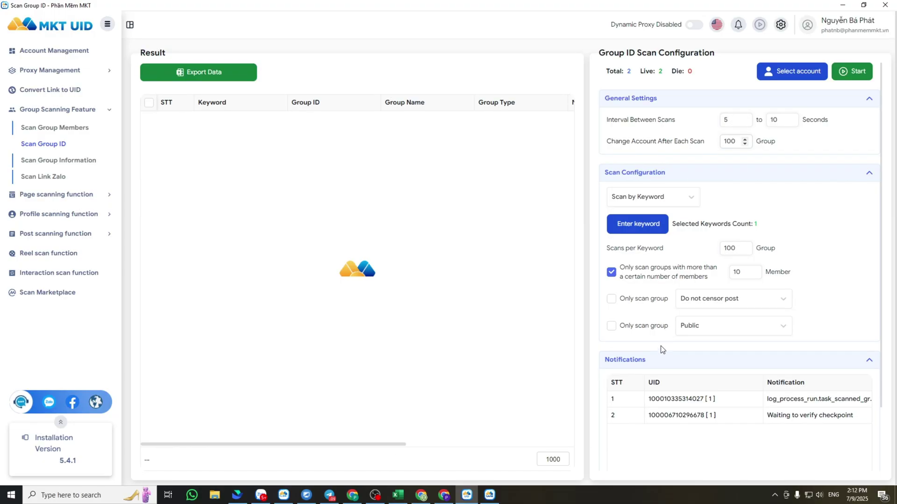
left_click(633, 229)
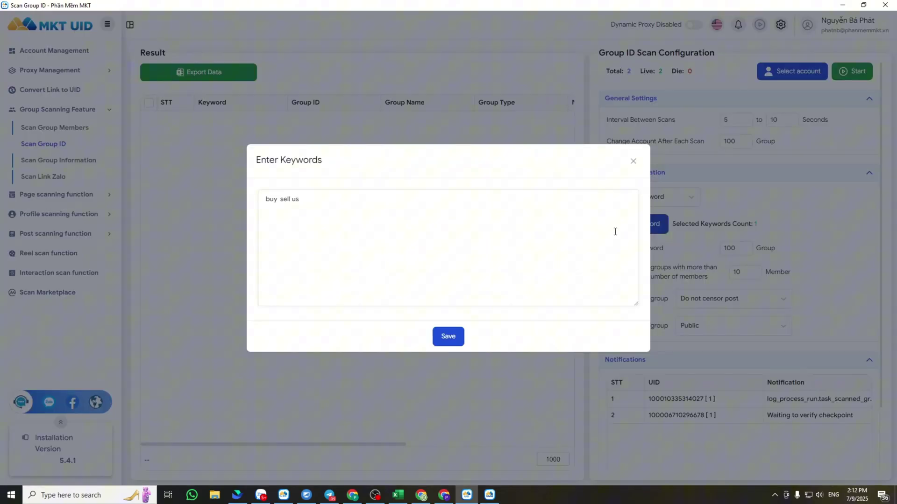
left_click_drag(338, 203, 80, 204)
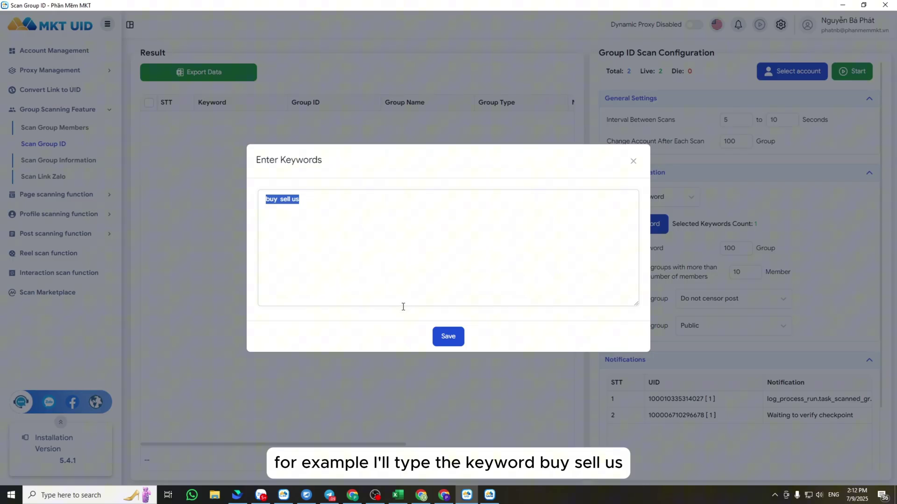
left_click(440, 340)
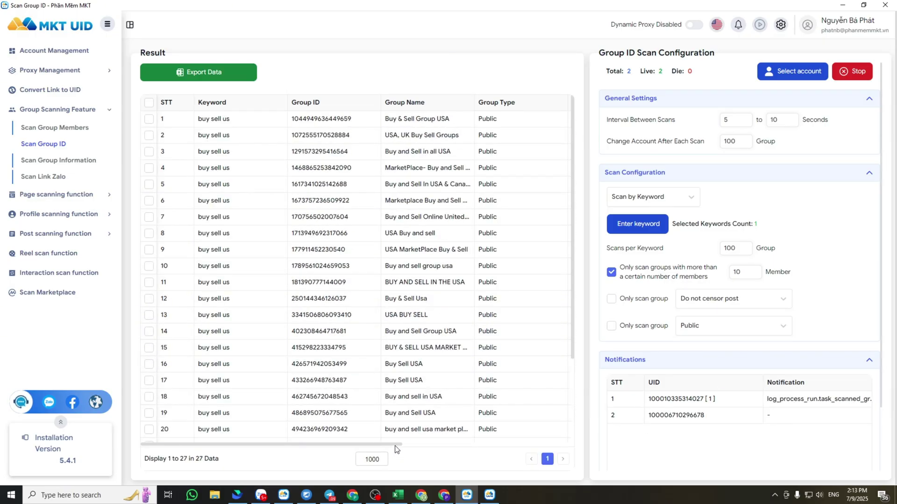
Step: Export the 100 scanned 'buy sell us' groups to an Excel file and save it
left_click_drag(395, 446, 541, 446)
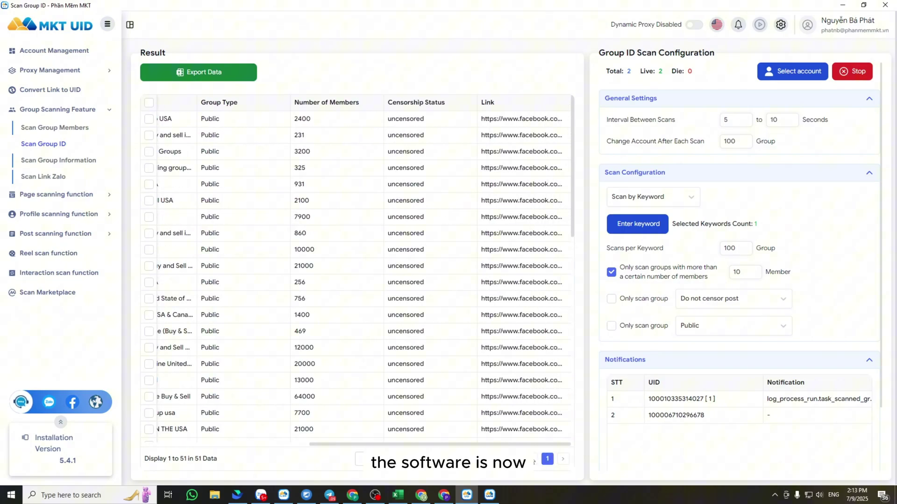
left_click_drag(486, 445, 339, 444)
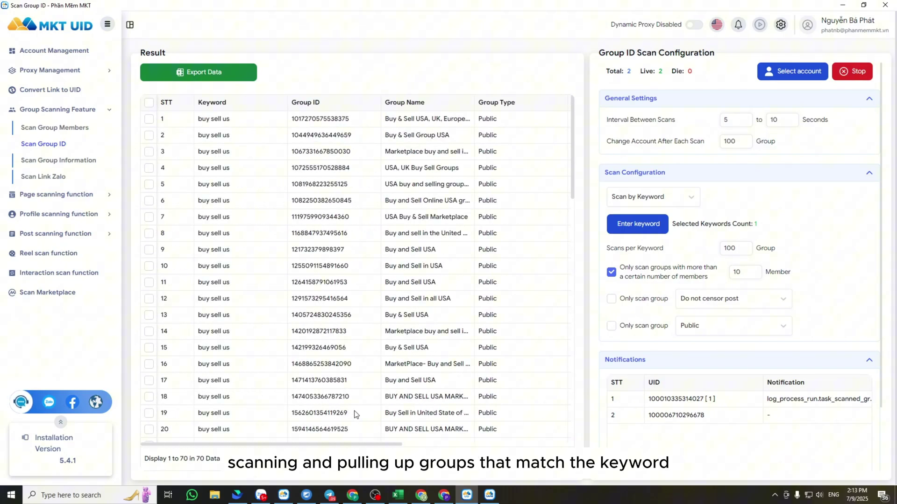
scroll(360, 411, "down", 15)
scroll(364, 397, "down", 10)
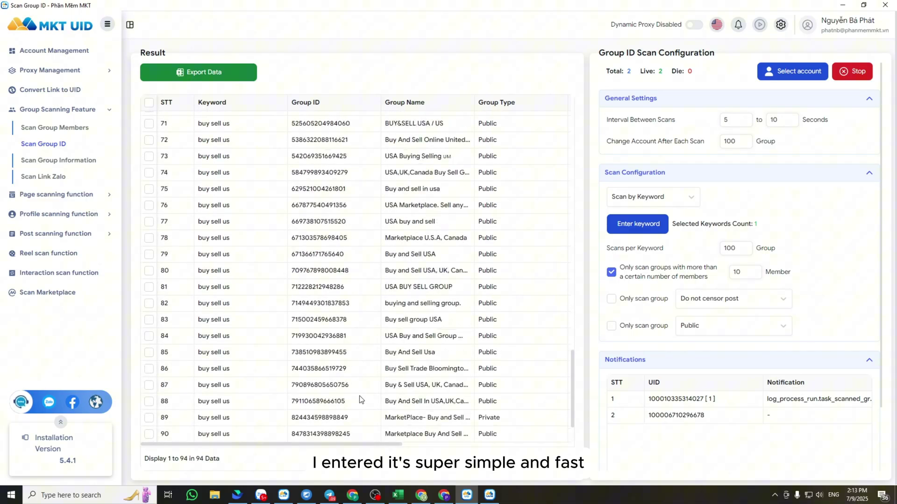
scroll(370, 402, "up", 20)
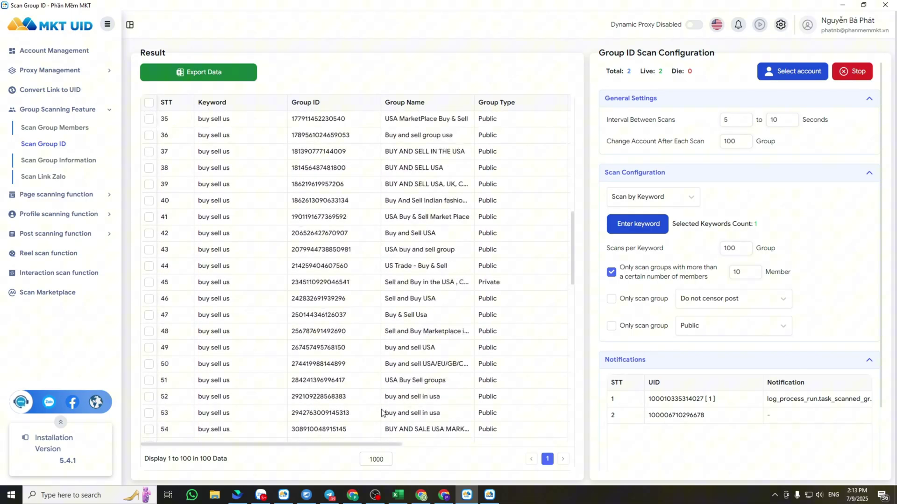
left_click(224, 74)
key("Return")
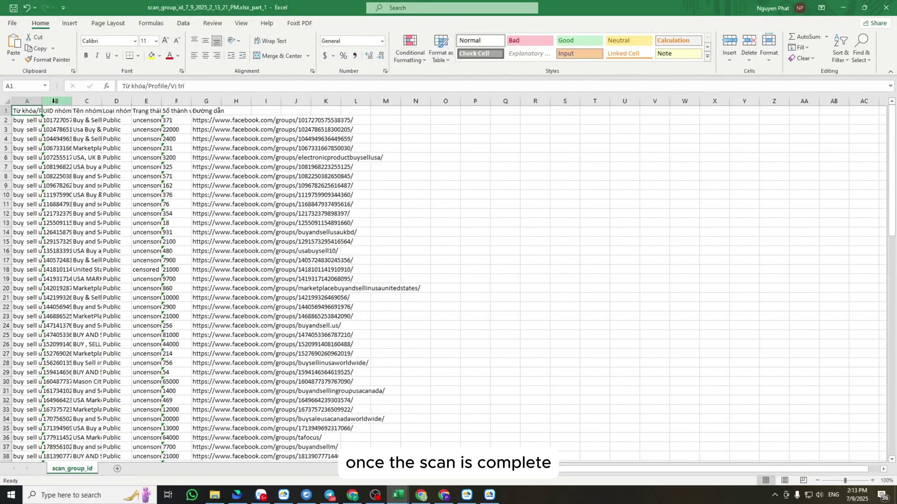
Step: Autofit column B and rename its header from 'UID nhóm' to 'UID Group'
left_click(55, 101)
double_click(72, 101)
double_click(56, 110)
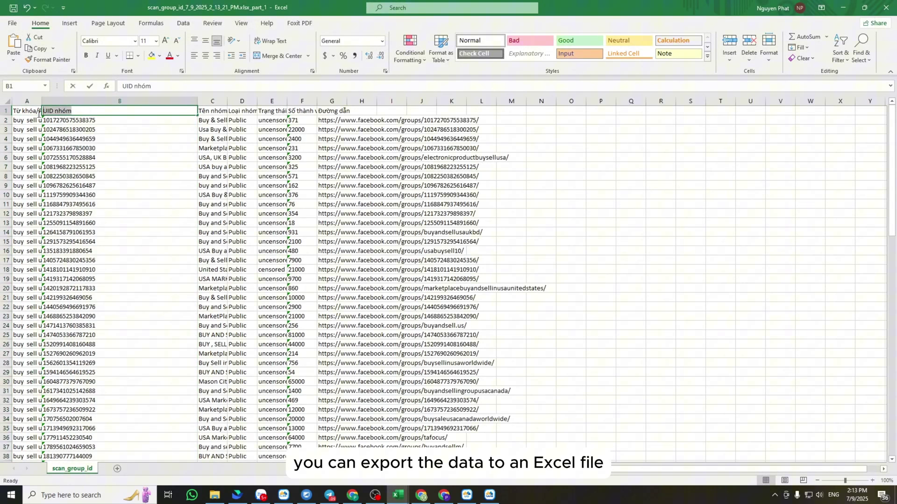
left_click_drag(71, 111, 38, 114)
type("UID Group")
left_click(27, 101)
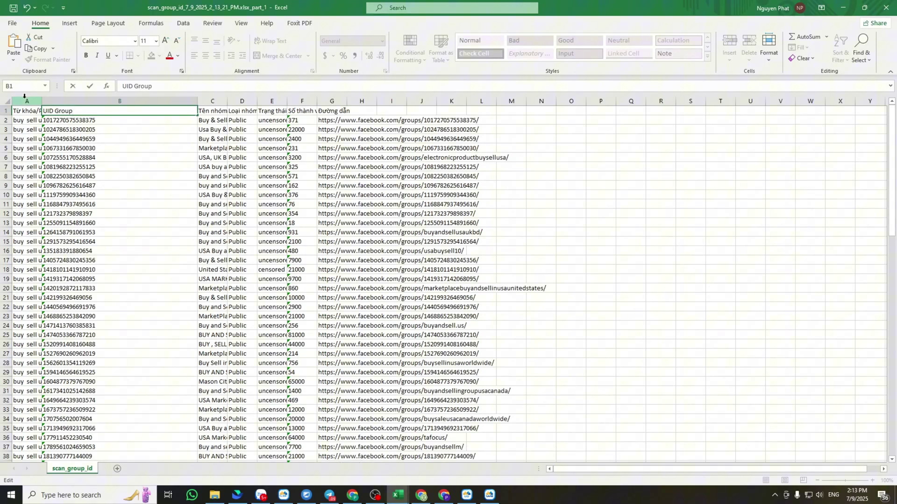
Step: Autofit columns A and C and rename column C's header to 'Group Name'
double_click(42, 101)
left_click(248, 101)
double_click(263, 101)
double_click(280, 111)
left_click_drag(264, 111, 200, 111)
type("Group Name")
Step: Rename column D's header to 'Group Type' and autofit columns E and F
left_click(349, 100)
double_click(363, 101)
double_click(376, 113)
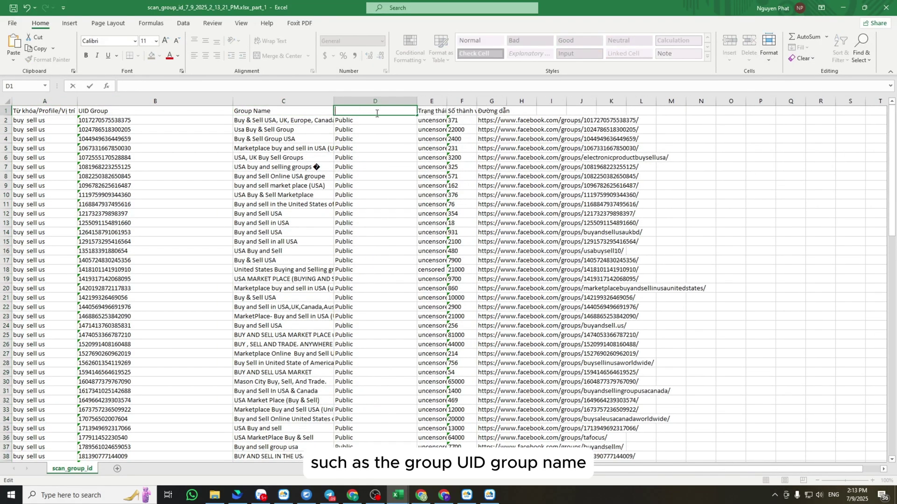
type("Group Type")
left_click(432, 101)
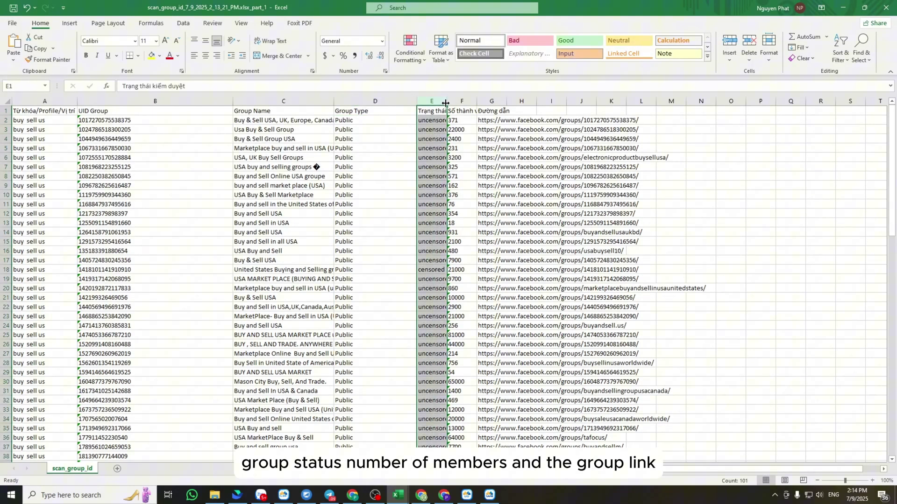
double_click(446, 101)
left_click(460, 111)
left_click(466, 101)
left_click(532, 101)
double_click(546, 101)
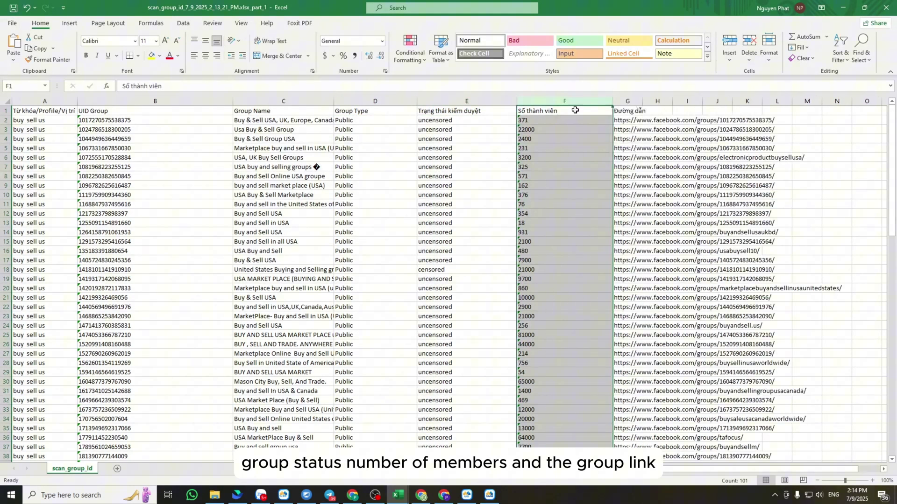
Step: Sort the table by member counts in F2:F101, largest to smallest, expanding the selection
left_click_drag(531, 120, 538, 372)
scroll(538, 371, "up", 20)
right_click(500, 119)
left_click(841, 47)
left_click(836, 86)
left_click(475, 268)
left_click(140, 101)
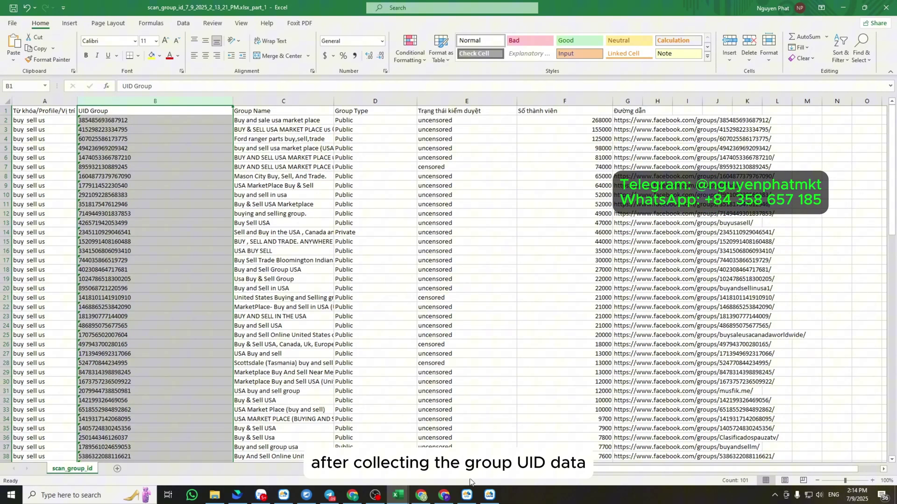
left_click(490, 496)
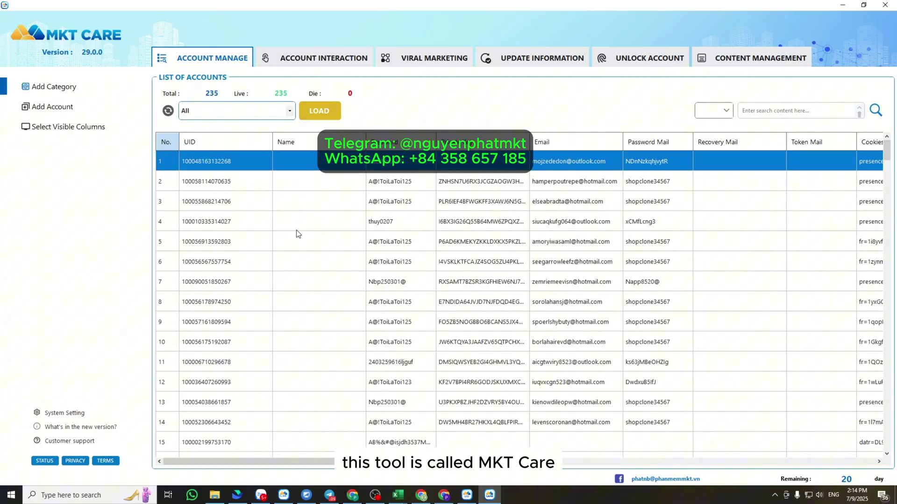
scroll(347, 238, "down", 3)
scroll(347, 238, "up", 3)
scroll(347, 238, "down", 5)
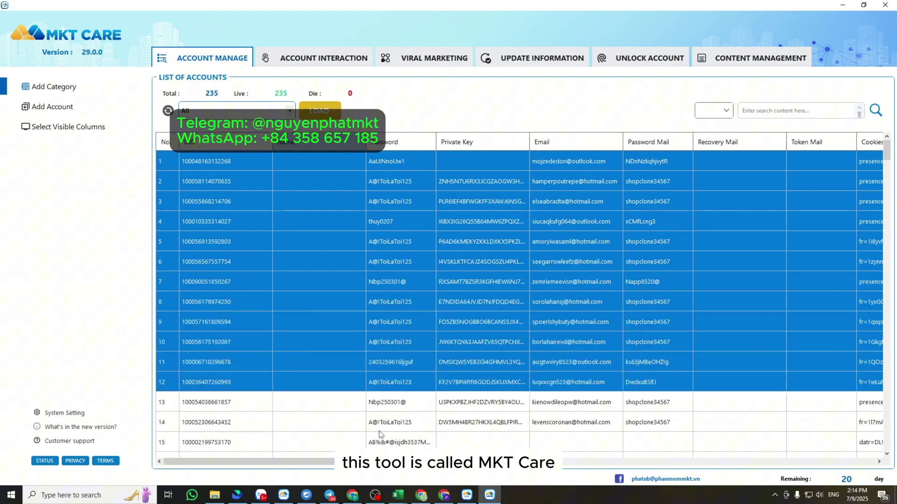
left_click_drag(430, 362, 399, 149)
left_click(411, 202)
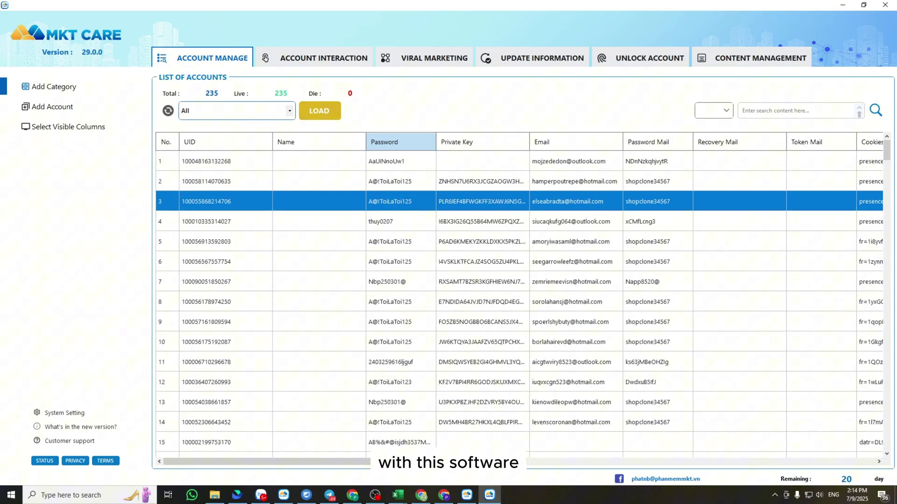
scroll(574, 395, "right", 5)
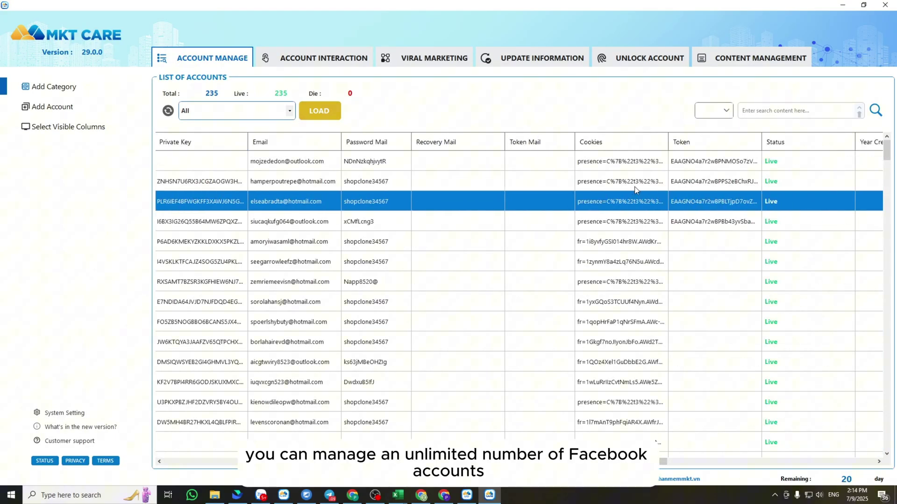
left_click_drag(610, 461, 809, 463)
left_click_drag(660, 161, 661, 341)
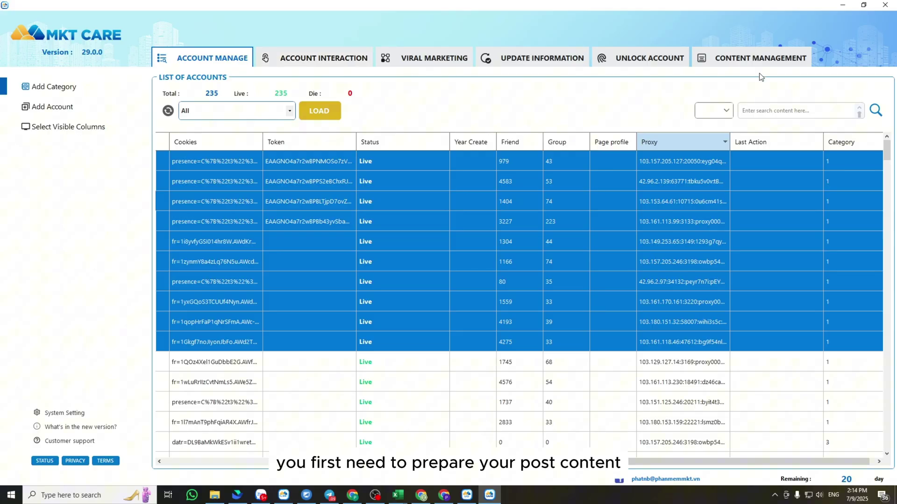
Step: Load the 'đăng bài nhóm' category in Content Management and start a new status post
left_click(714, 65)
left_click(123, 107)
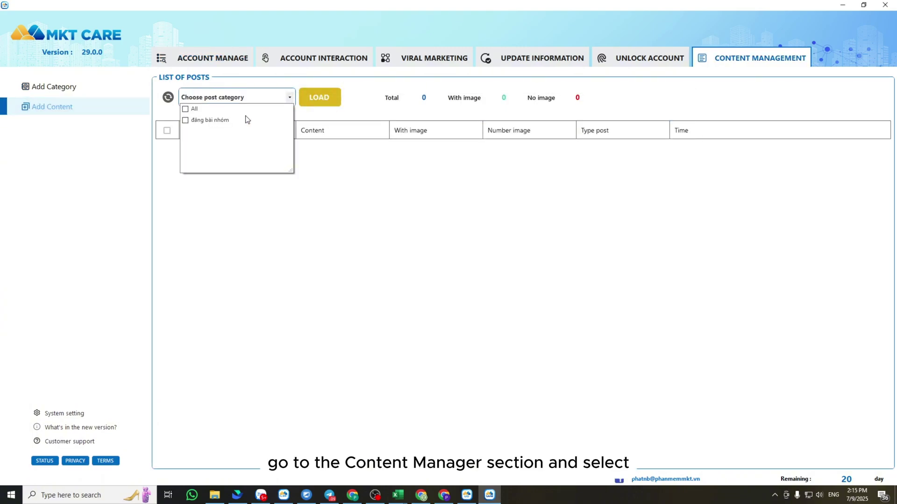
left_click(245, 118)
left_click(319, 97)
left_click(53, 106)
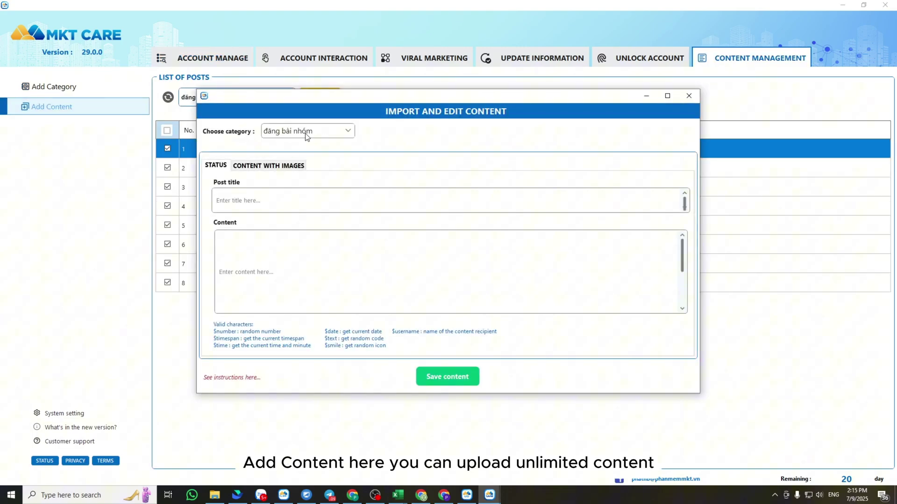
left_click(256, 166)
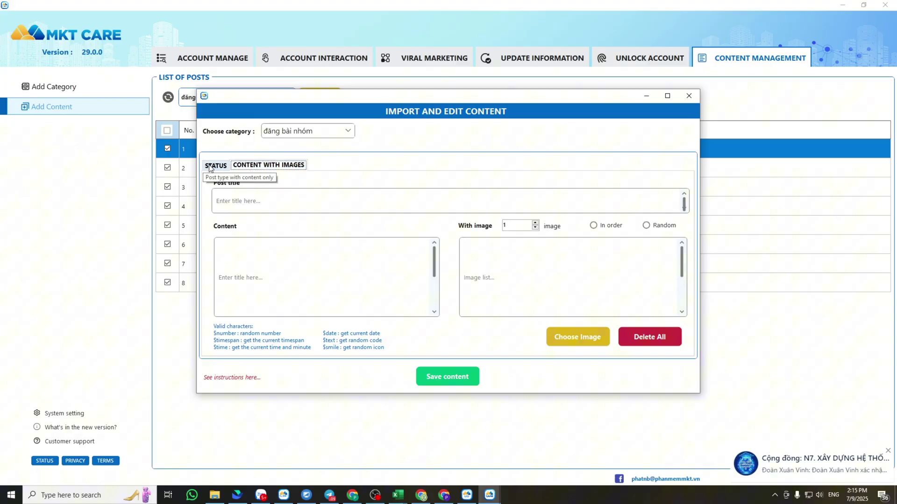
left_click(216, 165)
Step: Paste post 9 from the browser into the content and save it
left_click(272, 265)
key("alt+Tab")
scroll(449, 234, "down", 2)
left_click_drag(344, 202, 579, 221)
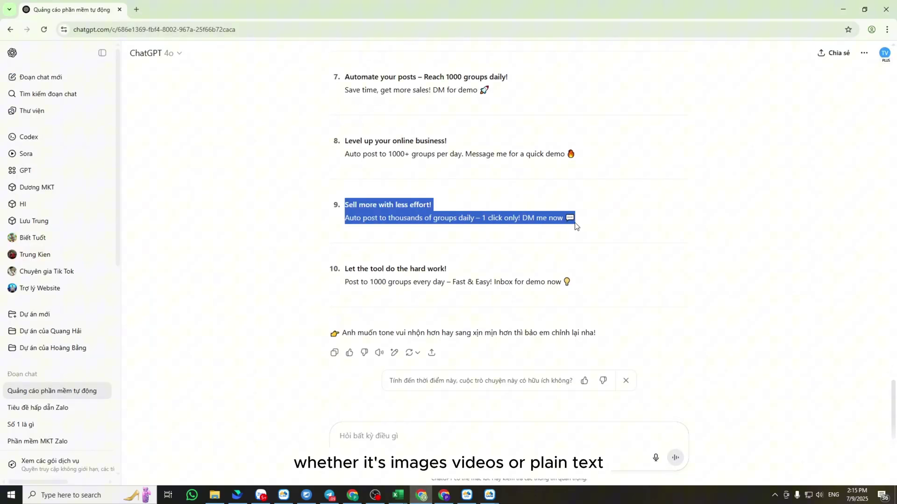
key("alt+Tab")
type("Sell more with less effort!Auto post to thousands of groups daily – 1 click only! DM me now 💬")
left_click(433, 376)
left_click(485, 282)
left_click(689, 95)
Step: Copy post 10 from the browser into a new content entry and save it
left_click_drag(345, 267, 570, 283)
key("ctrl+c")
key("alt+Tab")
left_click(70, 106)
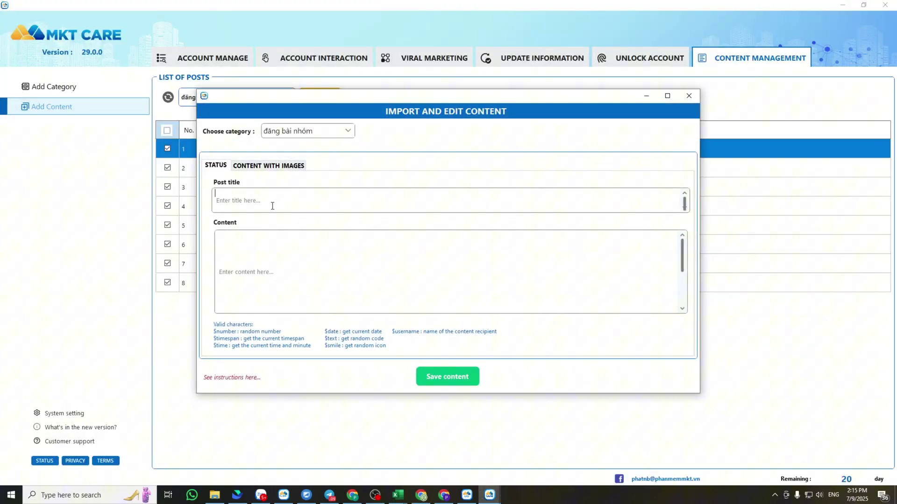
left_click(281, 271)
key("ctrl+v")
left_click(447, 377)
left_click(485, 282)
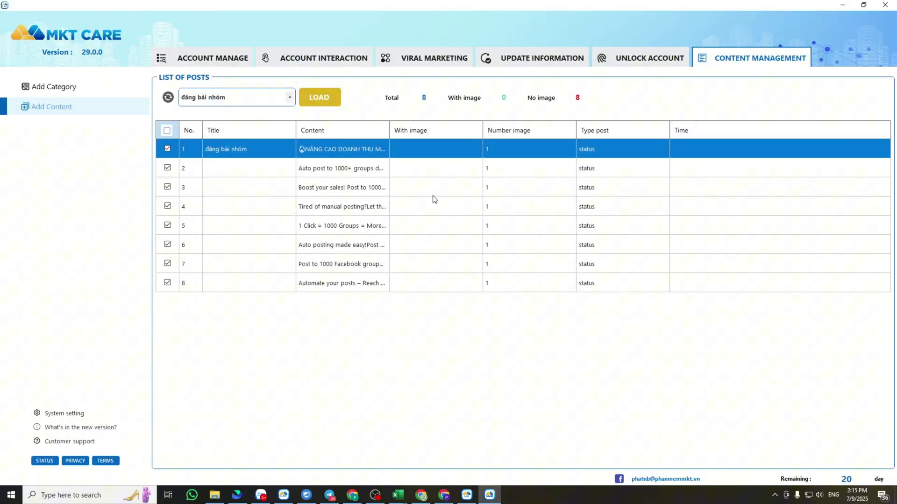
Step: In Viral Marketing's Post Group, choose all 10 'đăng bài nhóm' posts and post by group ID list
left_click(434, 63)
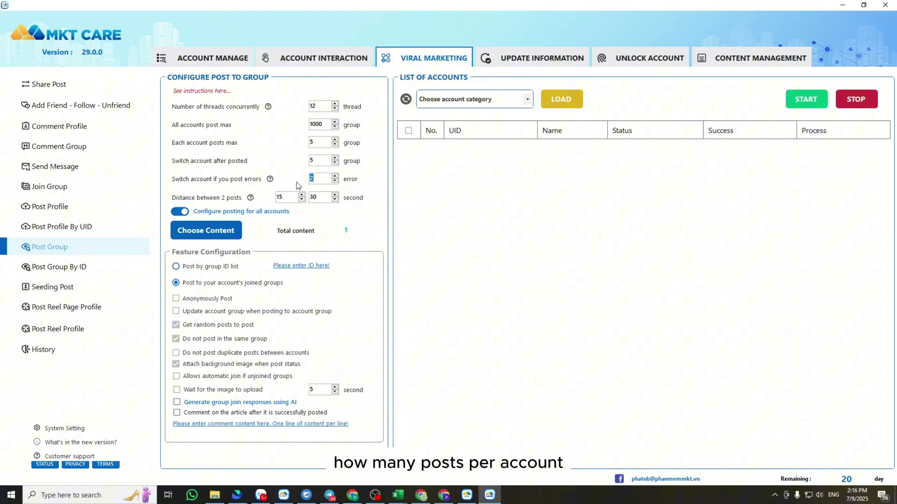
left_click(230, 238)
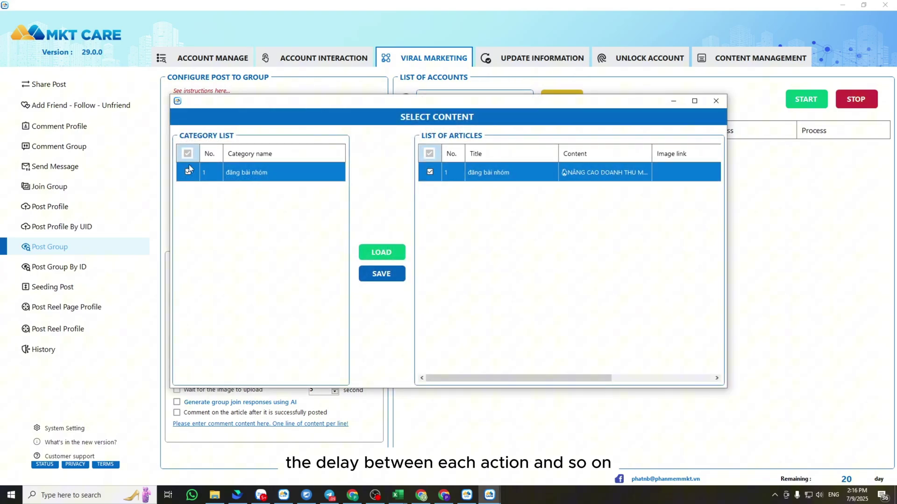
left_click(379, 253)
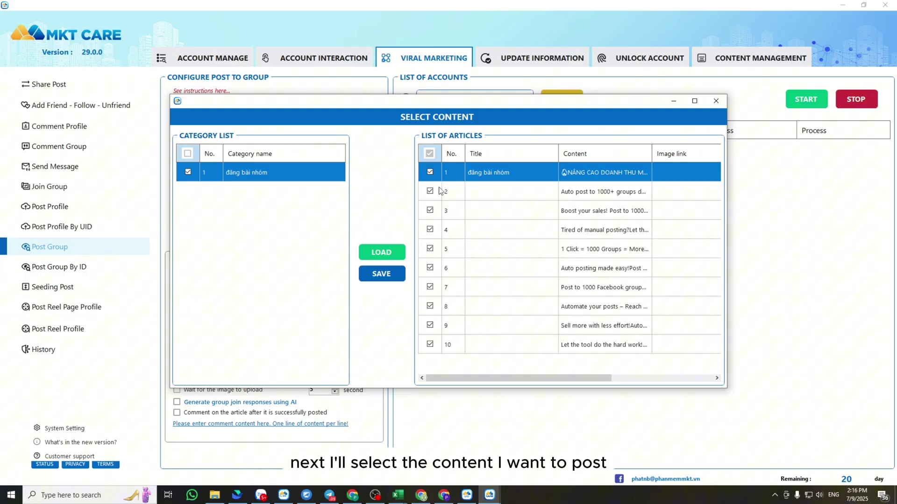
left_click(397, 275)
left_click(486, 280)
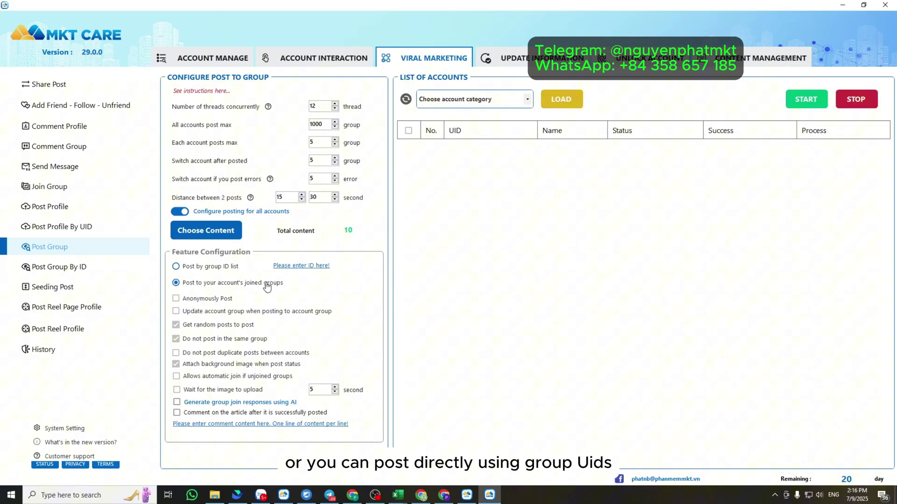
left_click(207, 267)
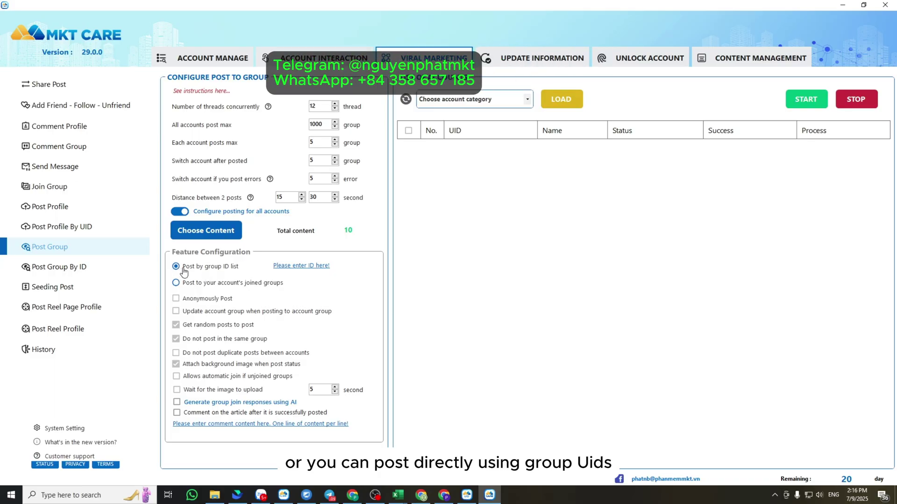
Step: Open the group ID list and copy the 100 scraped group UIDs from the Excel sheet
left_click(302, 265)
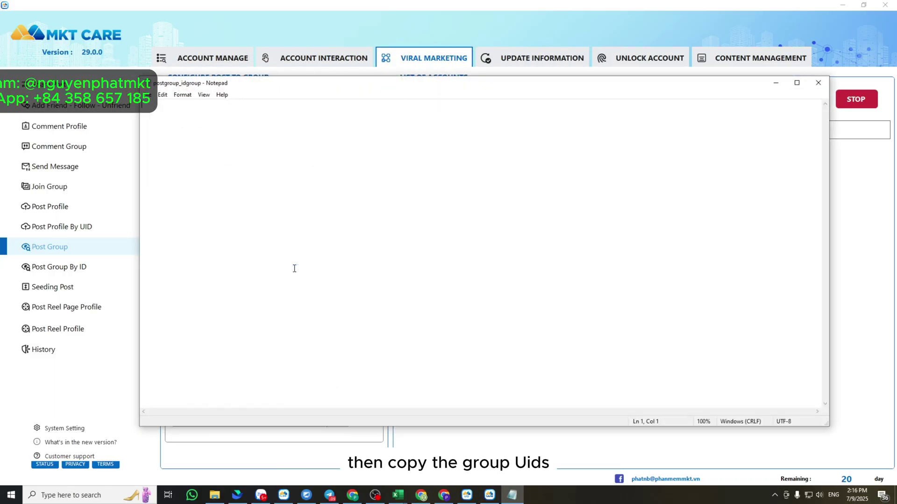
left_click(401, 491)
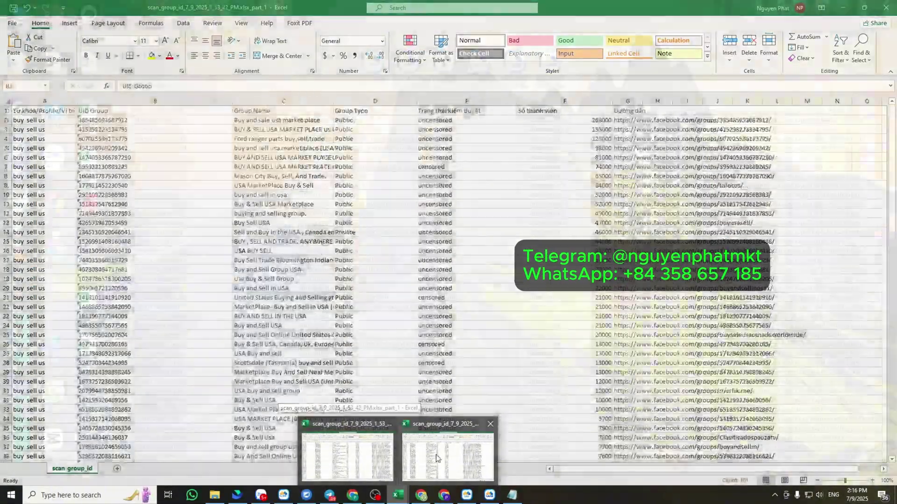
left_click(447, 436)
key("ctrl+Down")
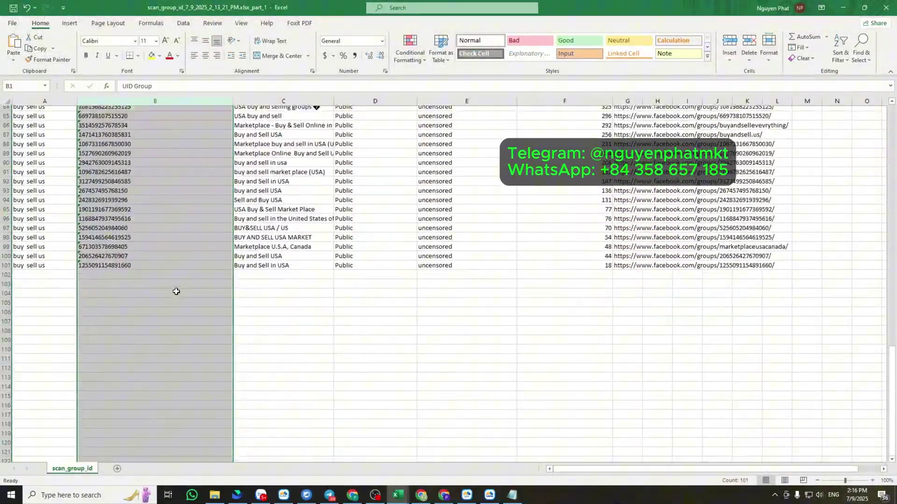
scroll(176, 281, "up", 10)
scroll(174, 289, "up", 16)
left_click(196, 123, "shift")
key("ctrl+c")
Step: Save the postgroup_idgroup Notepad list containing the group UIDs
key("alt+Tab")
left_click(818, 82)
left_click(423, 257)
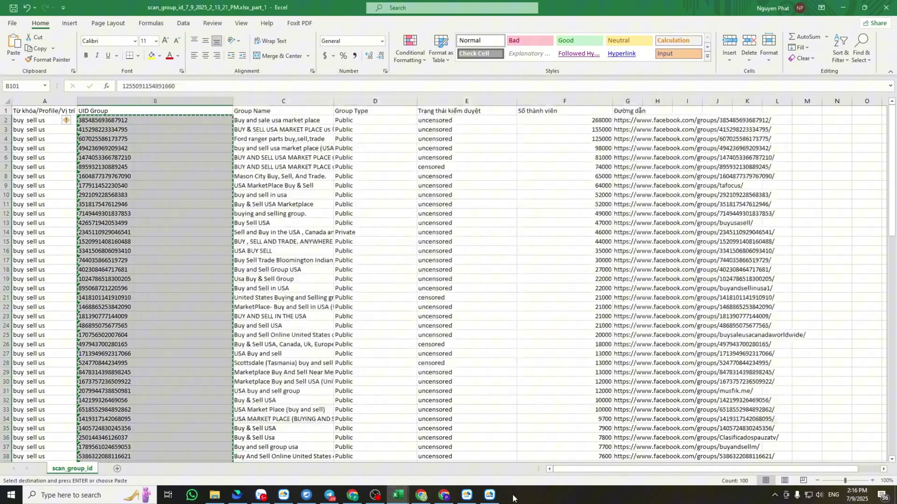
key("alt+Tab")
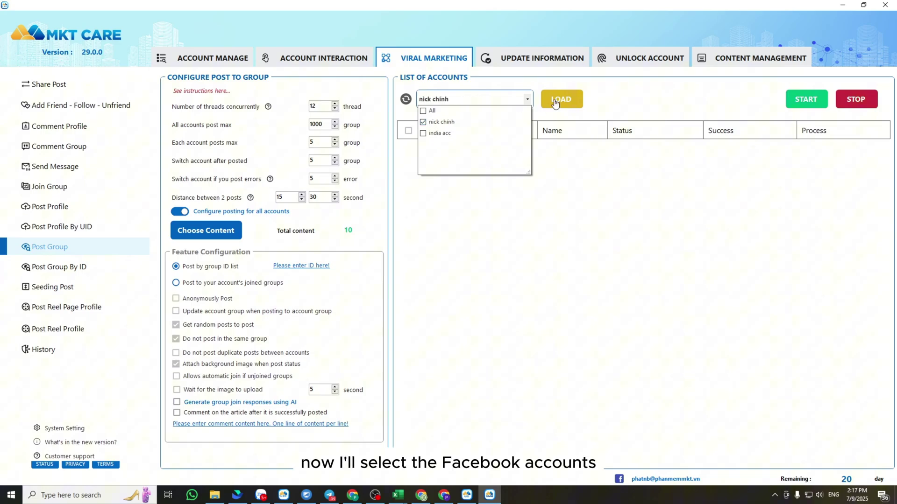
Step: Load the 14 live accounts from the 'nick chinh' category
left_click(577, 101)
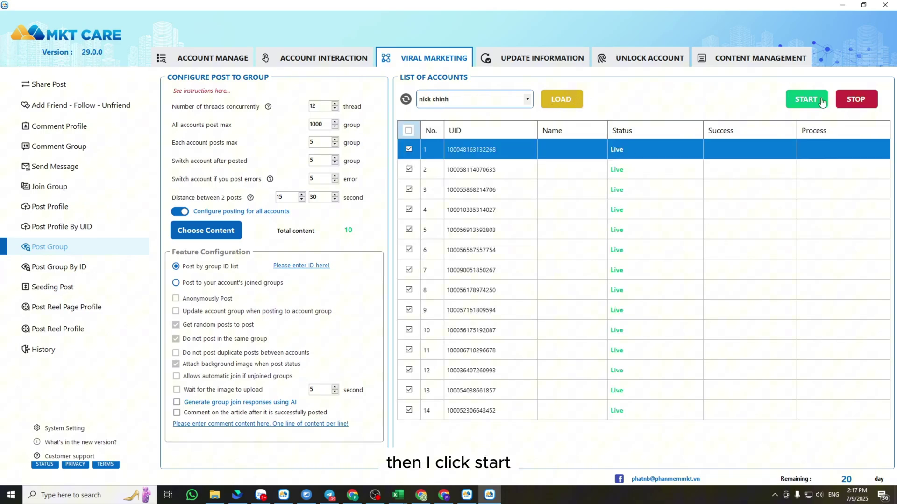